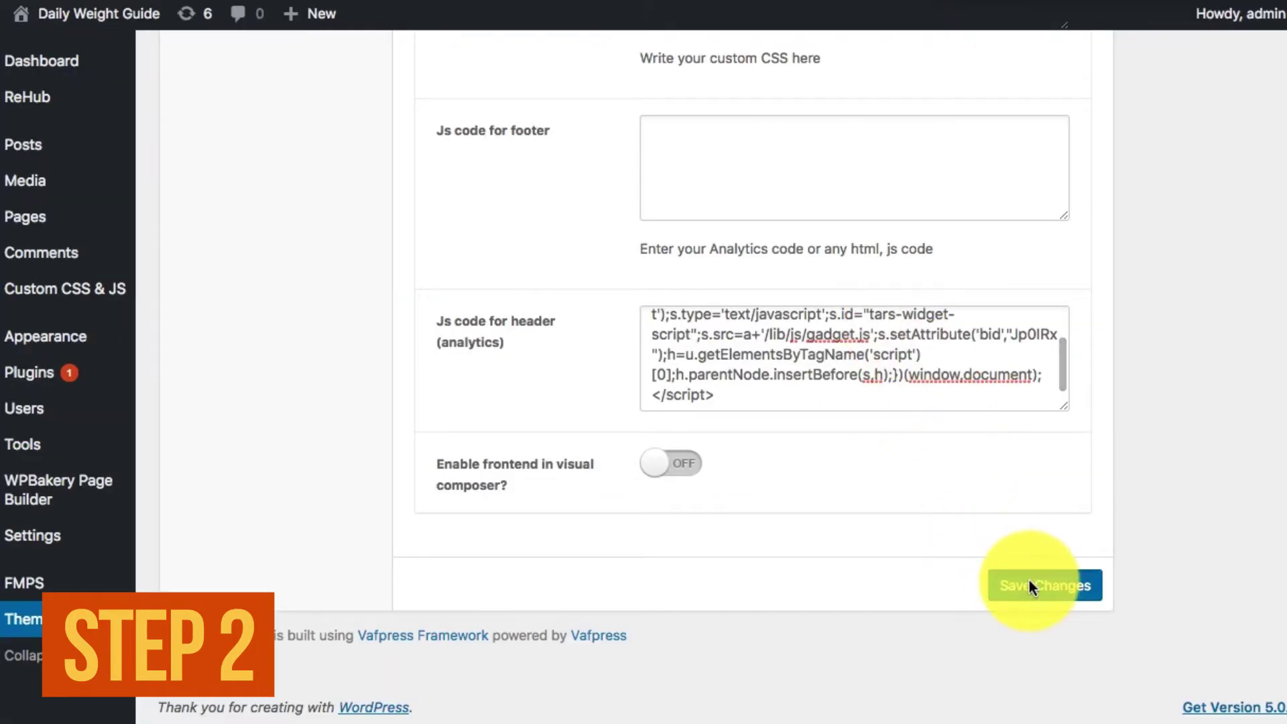
Save the WordPress theme options with the chatbot script in the header, and open the chat widget on the Instant Weight Loss site
{"action": "left_click", "coordinate": [1028, 583]}
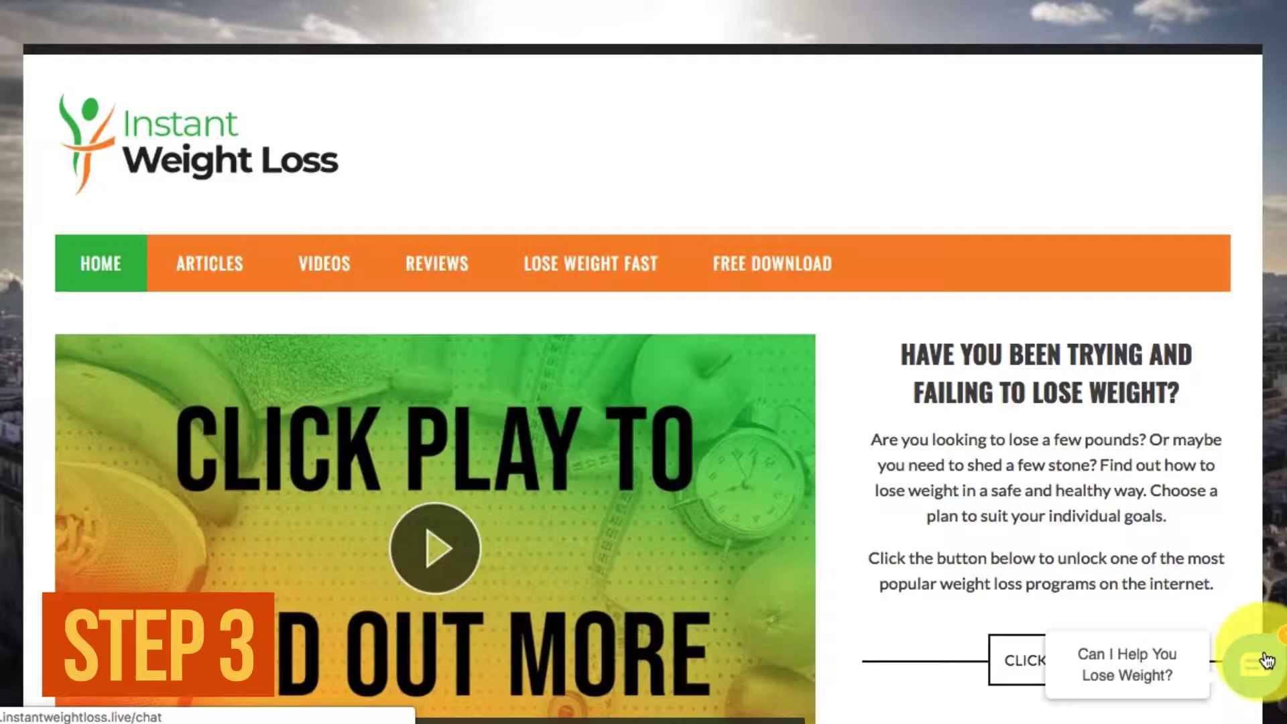
{"action": "left_click", "coordinate": [1256, 655]}
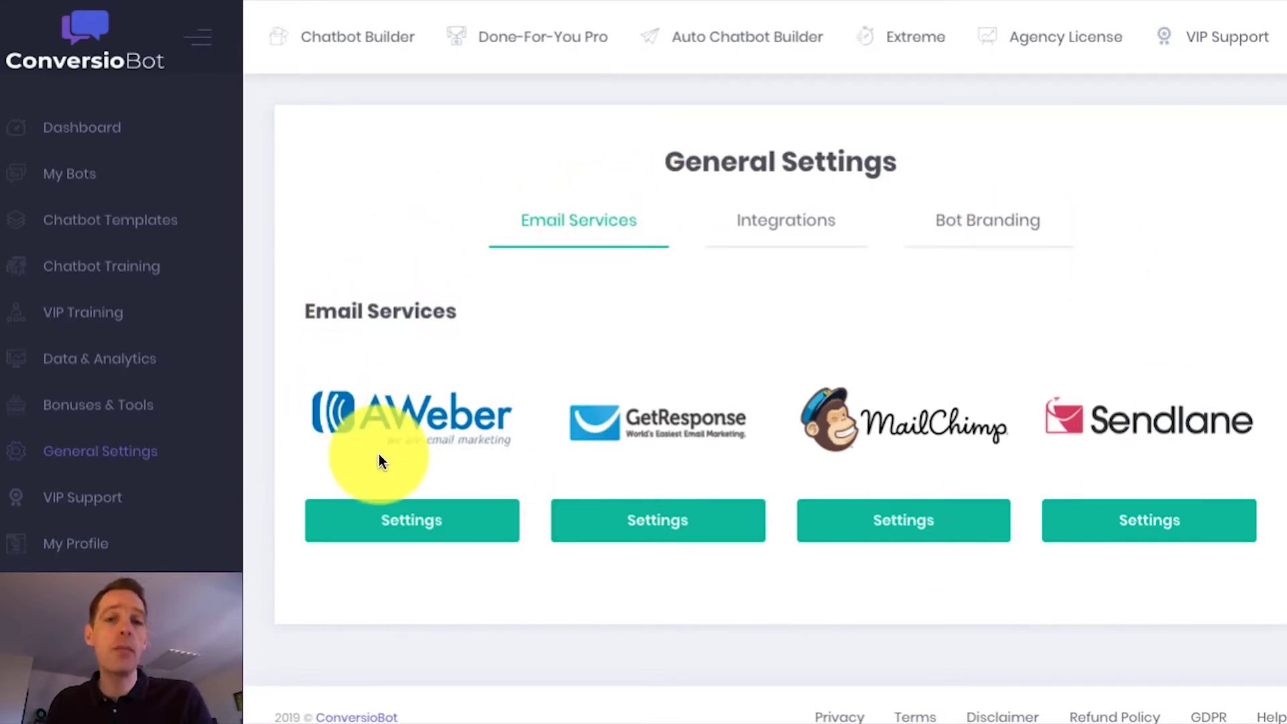
Review the integrations and email services in ConversioBot's General Settings, including the AWeber settings
{"action": "left_click", "coordinate": [760, 235]}
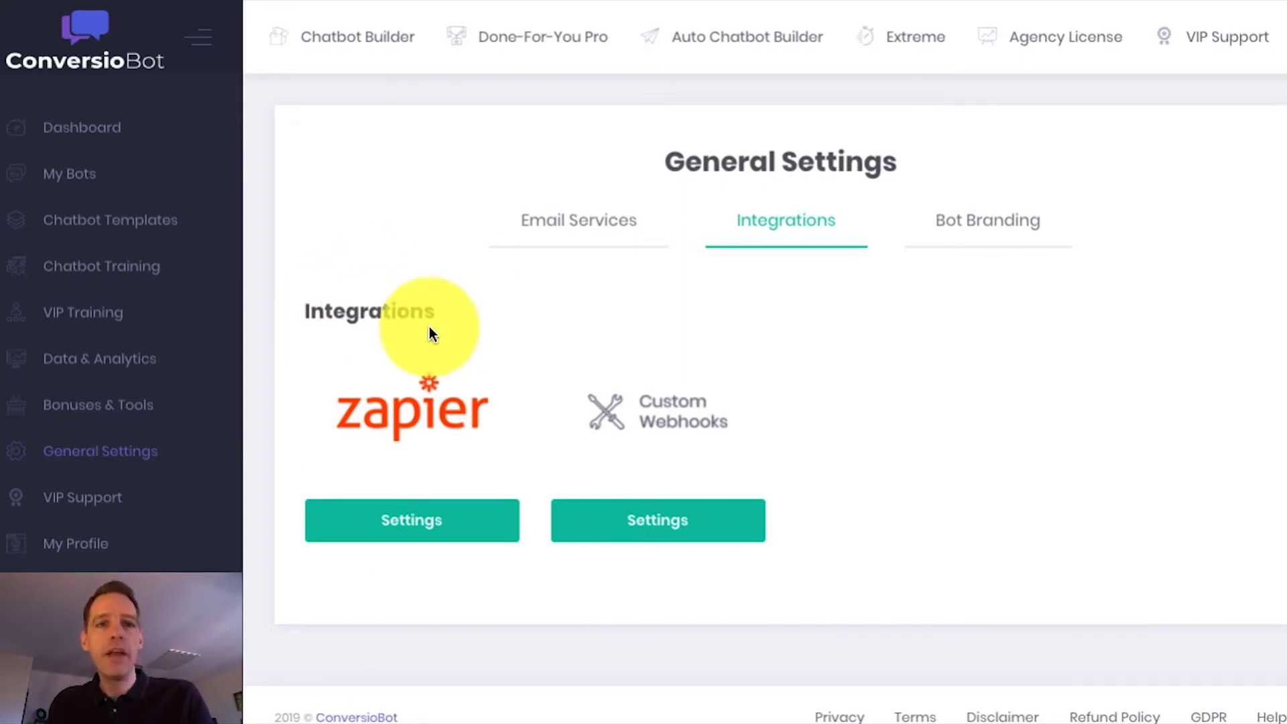
{"action": "left_click", "coordinate": [609, 223]}
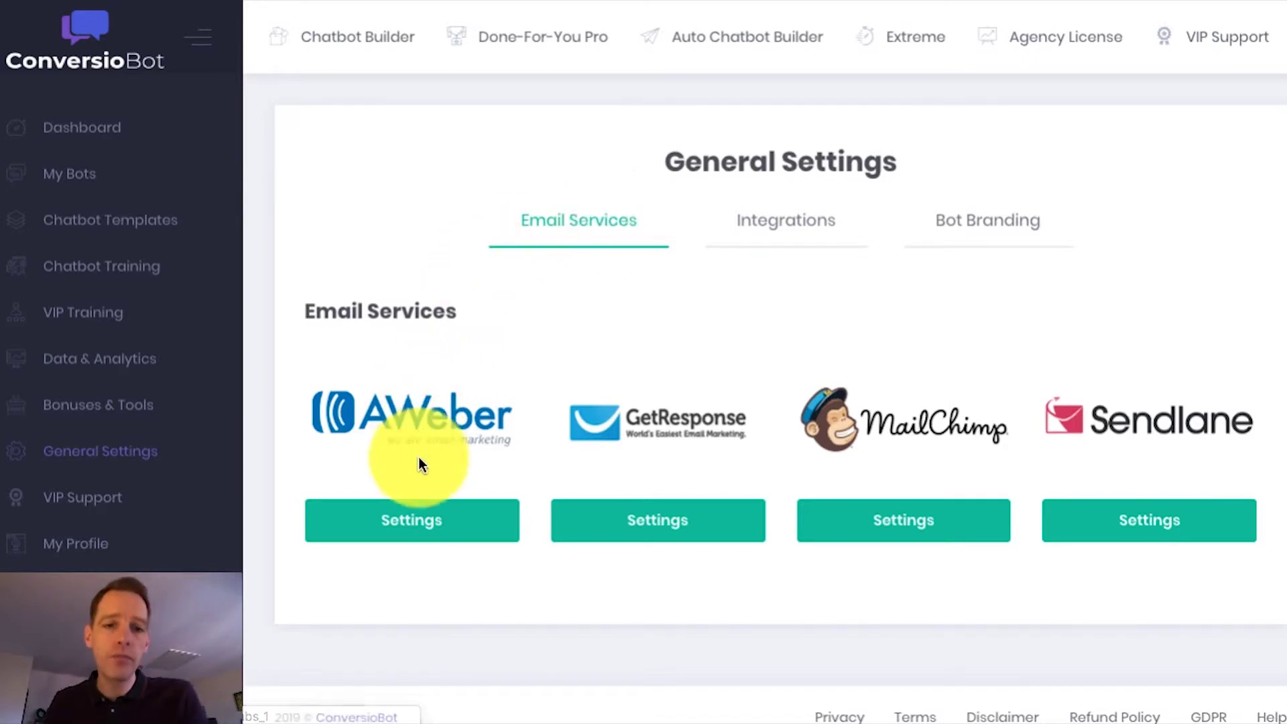
{"action": "left_click", "coordinate": [416, 520]}
{"action": "scroll", "coordinate": [436, 529], "scroll_direction": "down", "scroll_amount": 2}
{"action": "left_click", "coordinate": [446, 548]}
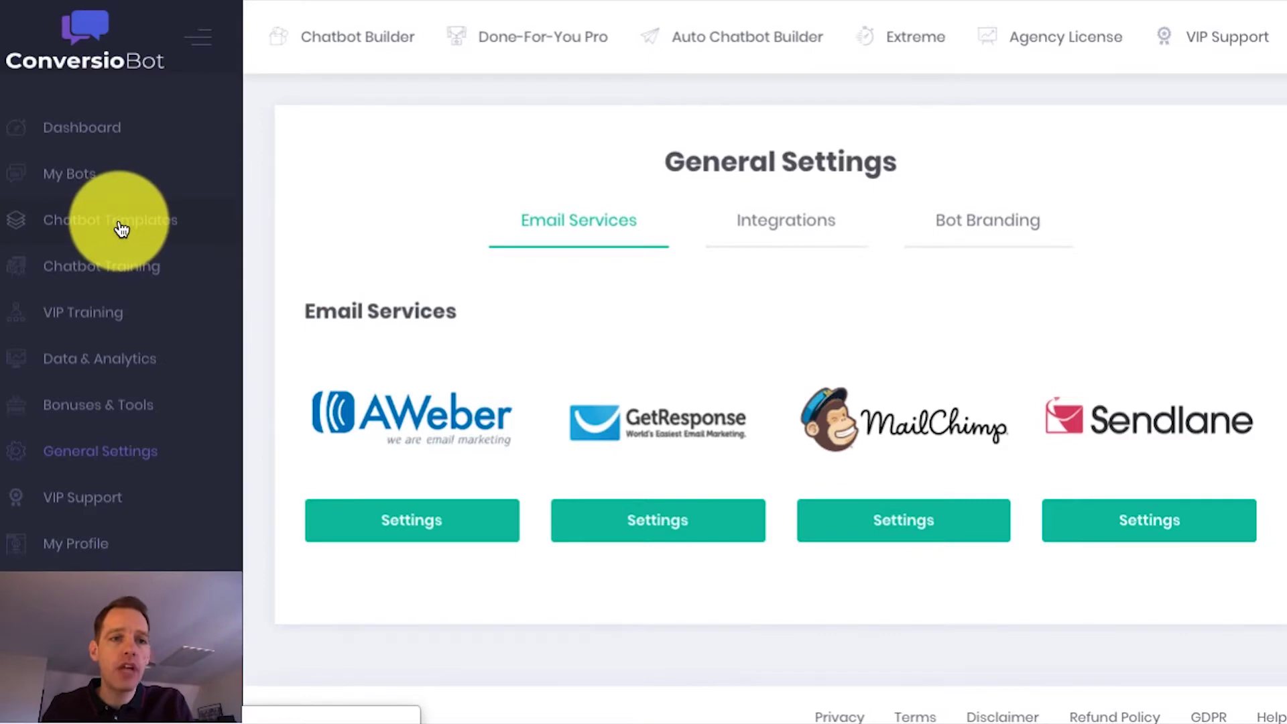
Browse the chatbot templates and filter them by the Lead Generation category
{"action": "left_click", "coordinate": [121, 229]}
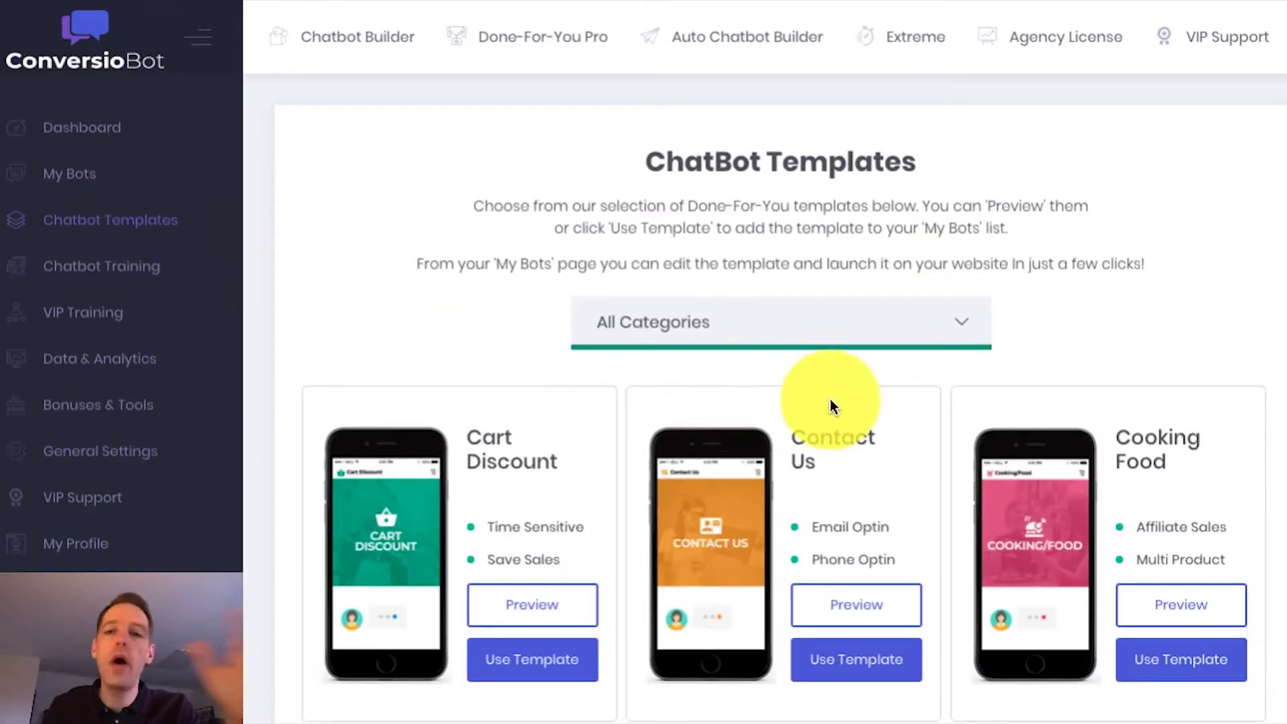
{"action": "scroll", "coordinate": [931, 394], "scroll_direction": "down", "scroll_amount": 7}
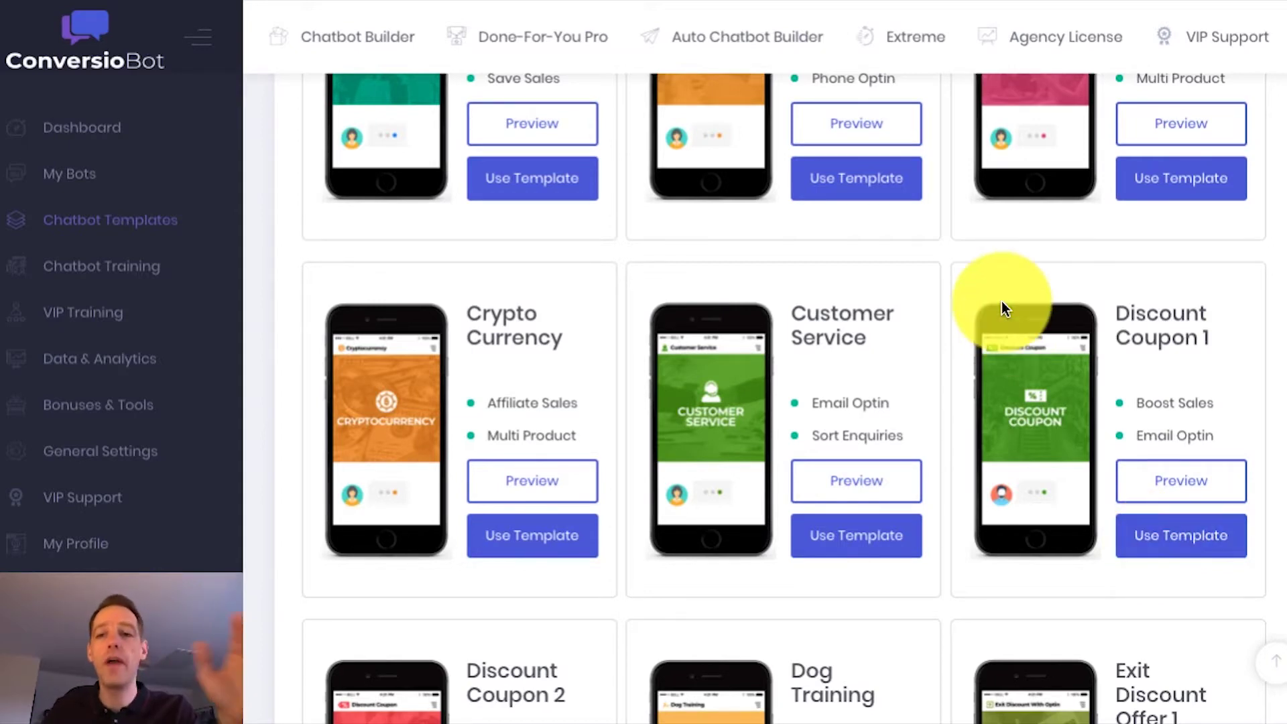
{"action": "scroll", "coordinate": [946, 268], "scroll_direction": "up", "scroll_amount": 7}
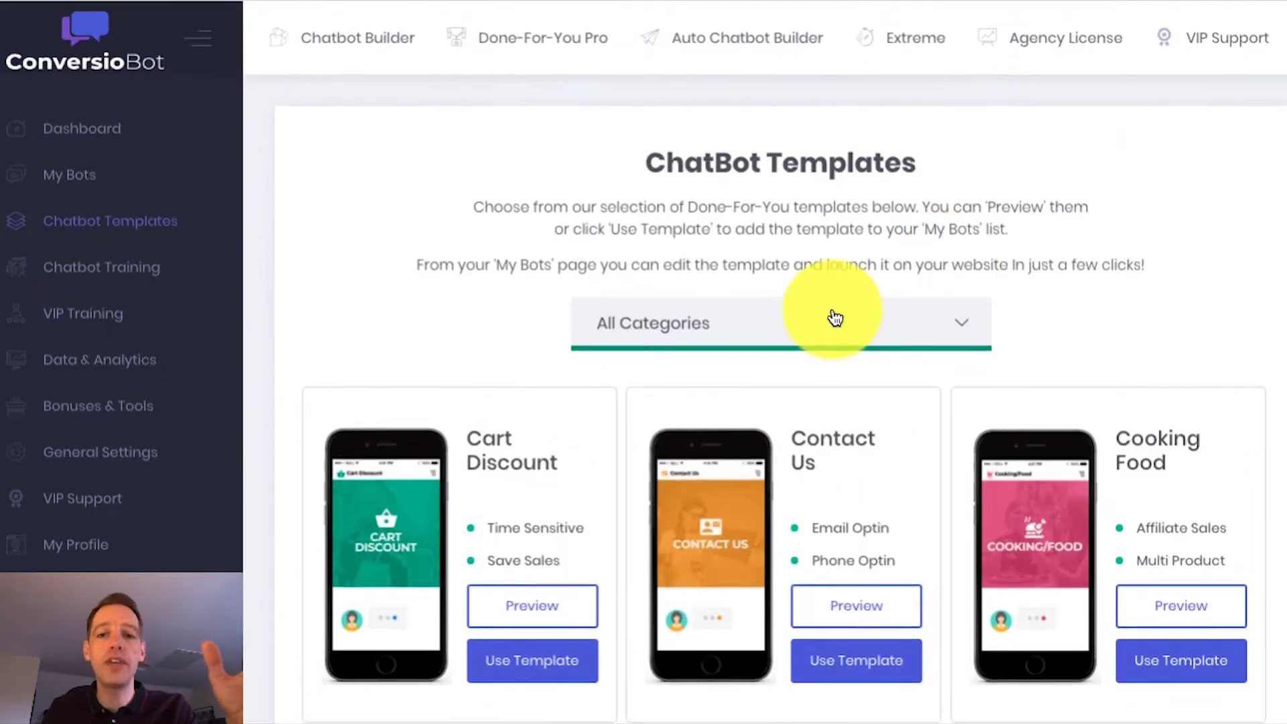
{"action": "left_click", "coordinate": [787, 321]}
{"action": "left_click", "coordinate": [657, 533]}
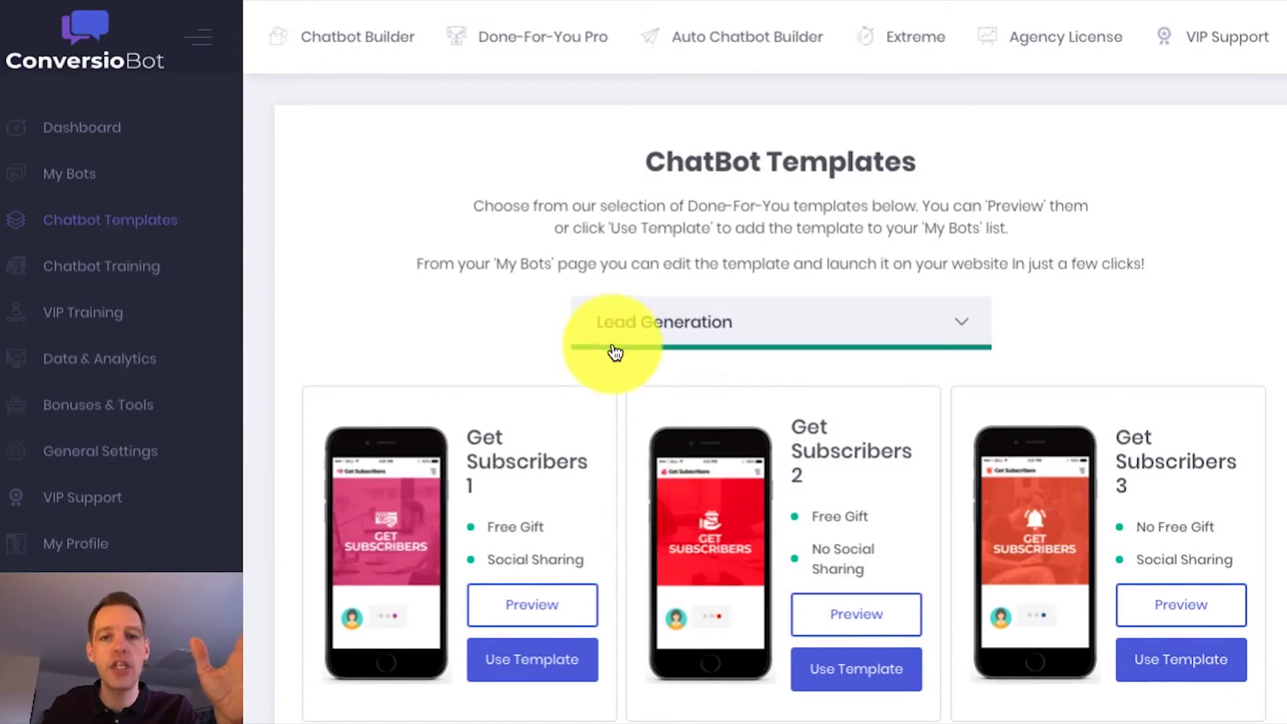
Preview the Get Subscribers 1 template, agree to the quick chat and submit a first name
{"action": "scroll", "coordinate": [617, 365], "scroll_direction": "down", "scroll_amount": 1}
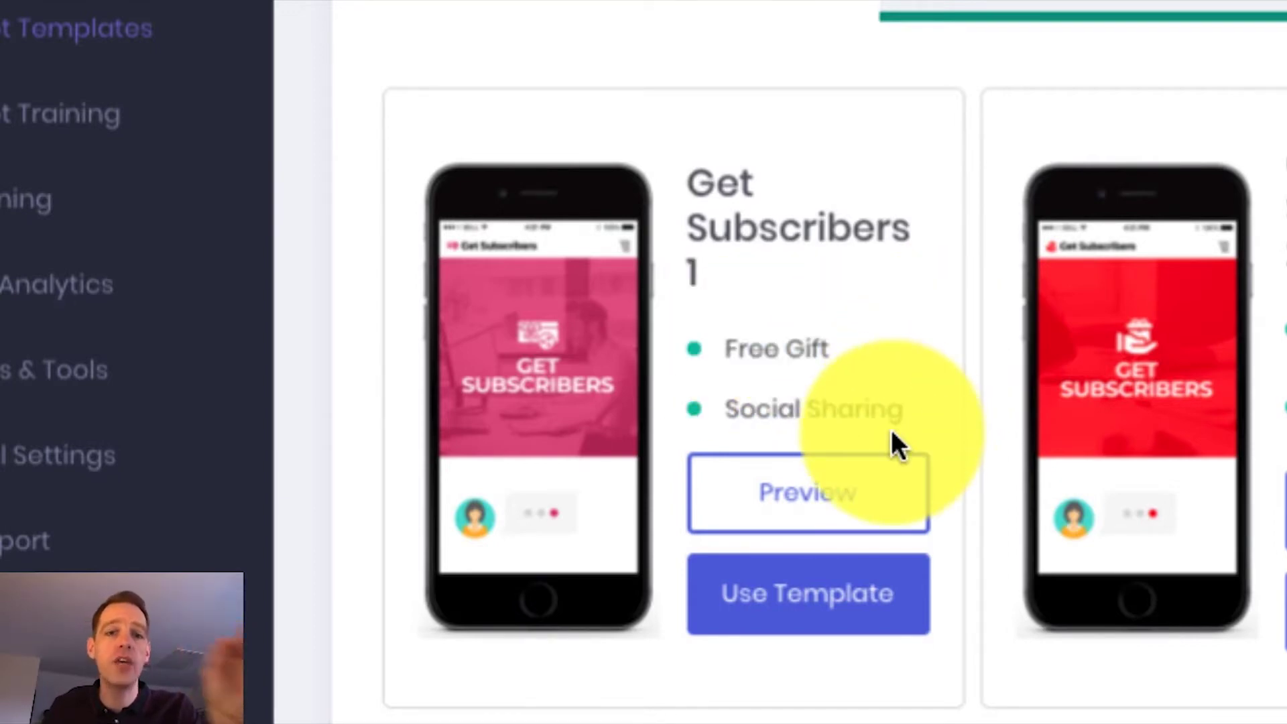
{"action": "left_click_drag", "start_coordinate": [836, 413], "coordinate": [717, 410]}
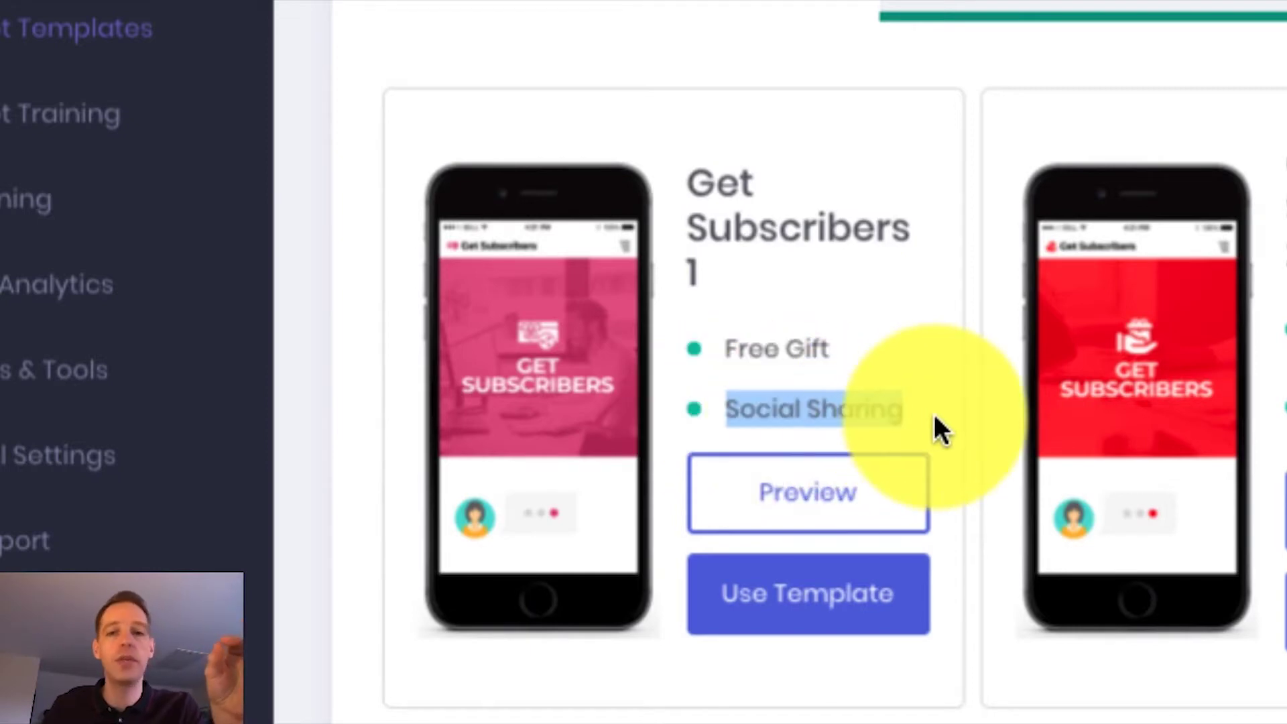
{"action": "left_click", "coordinate": [972, 410]}
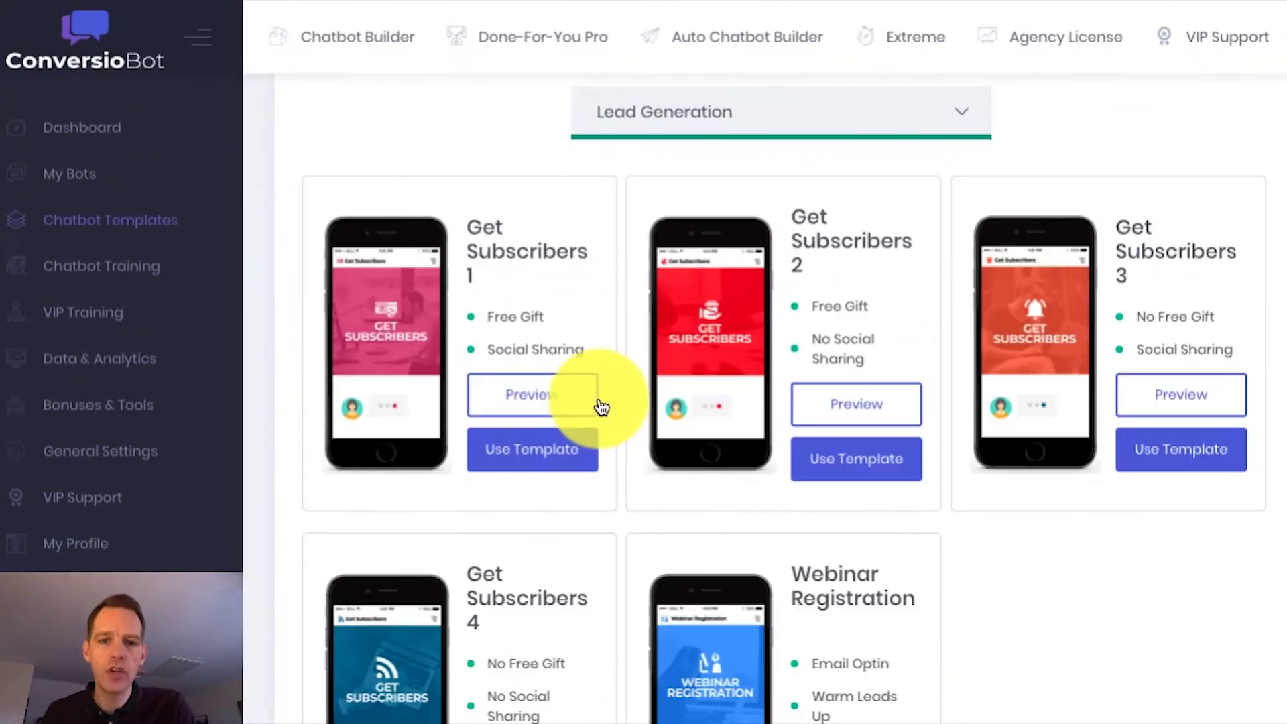
{"action": "left_click", "coordinate": [825, 502]}
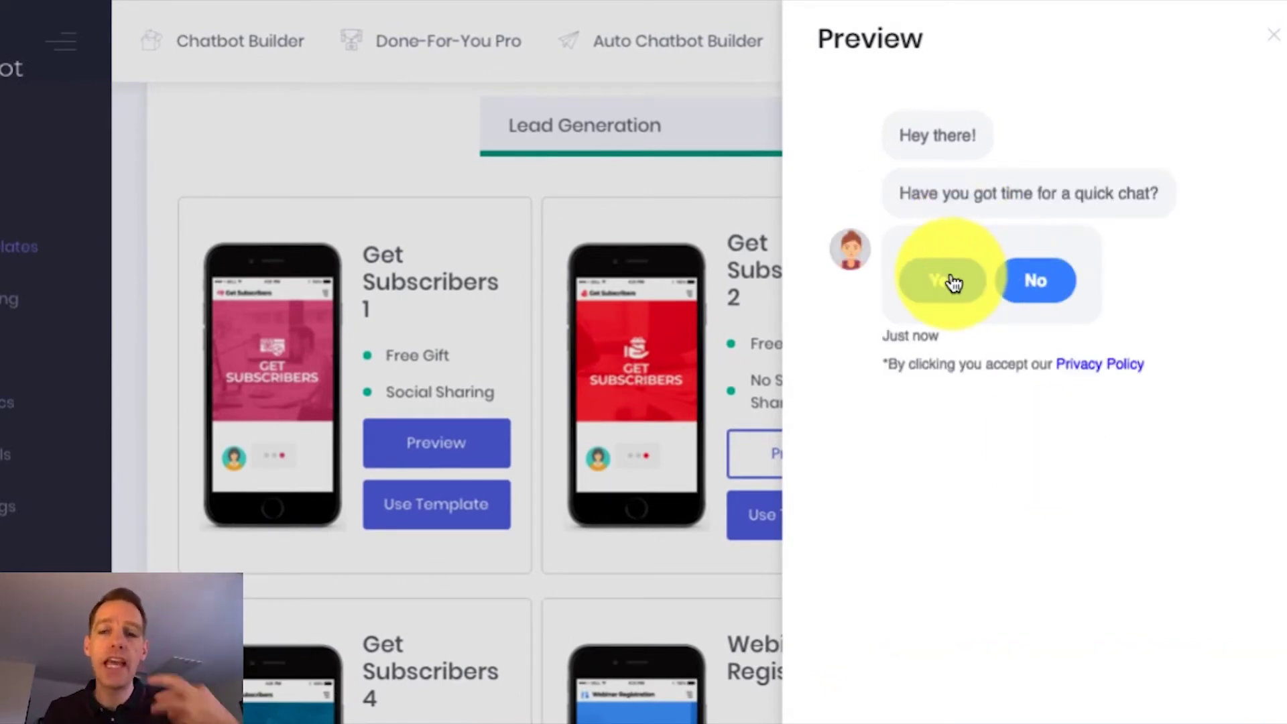
{"action": "left_click", "coordinate": [953, 282]}
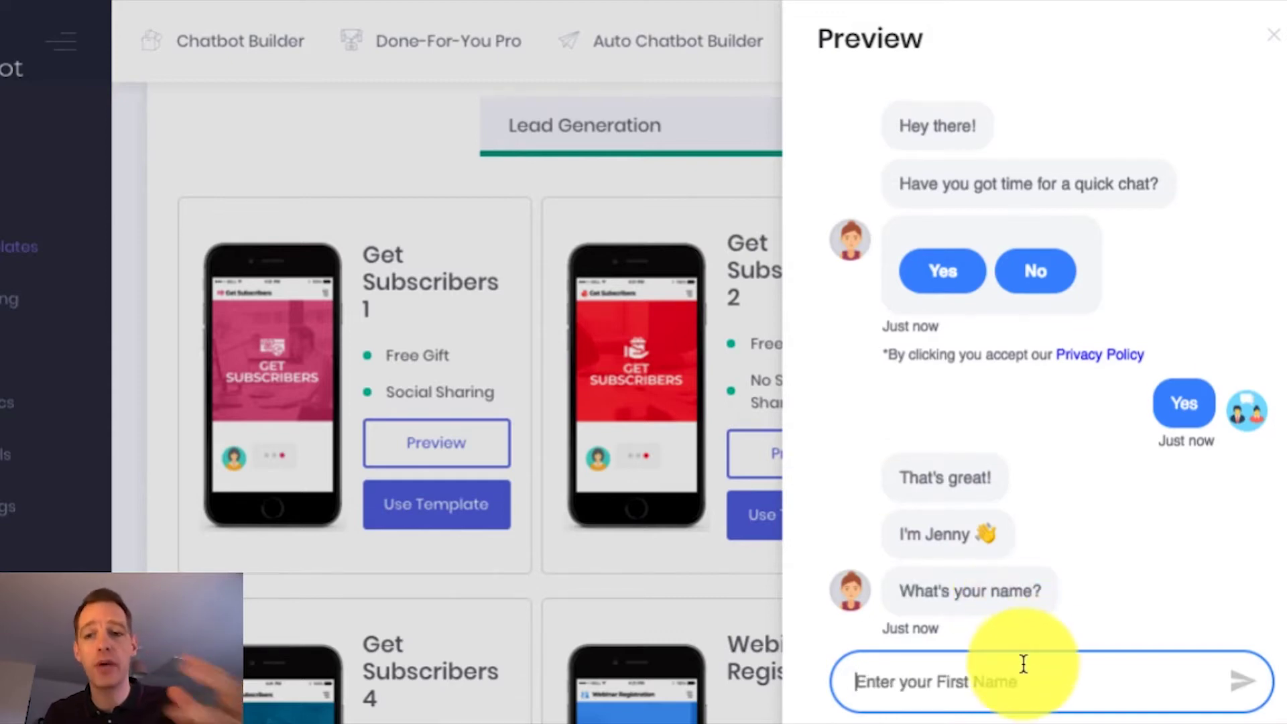
{"action": "type", "text": "Simon"}
{"action": "key", "text": "Return"}
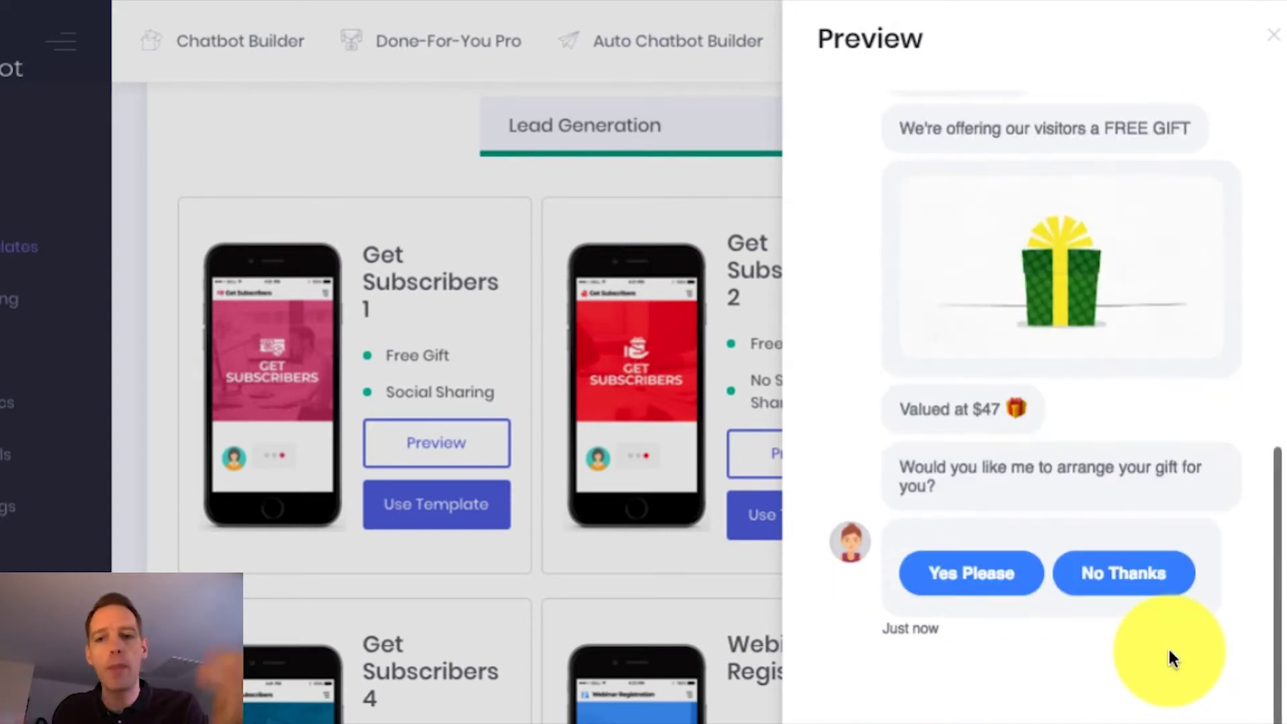
Accept the free gift in the preview chat without giving a phone number, and submit an e-mail address
{"action": "left_click", "coordinate": [980, 580]}
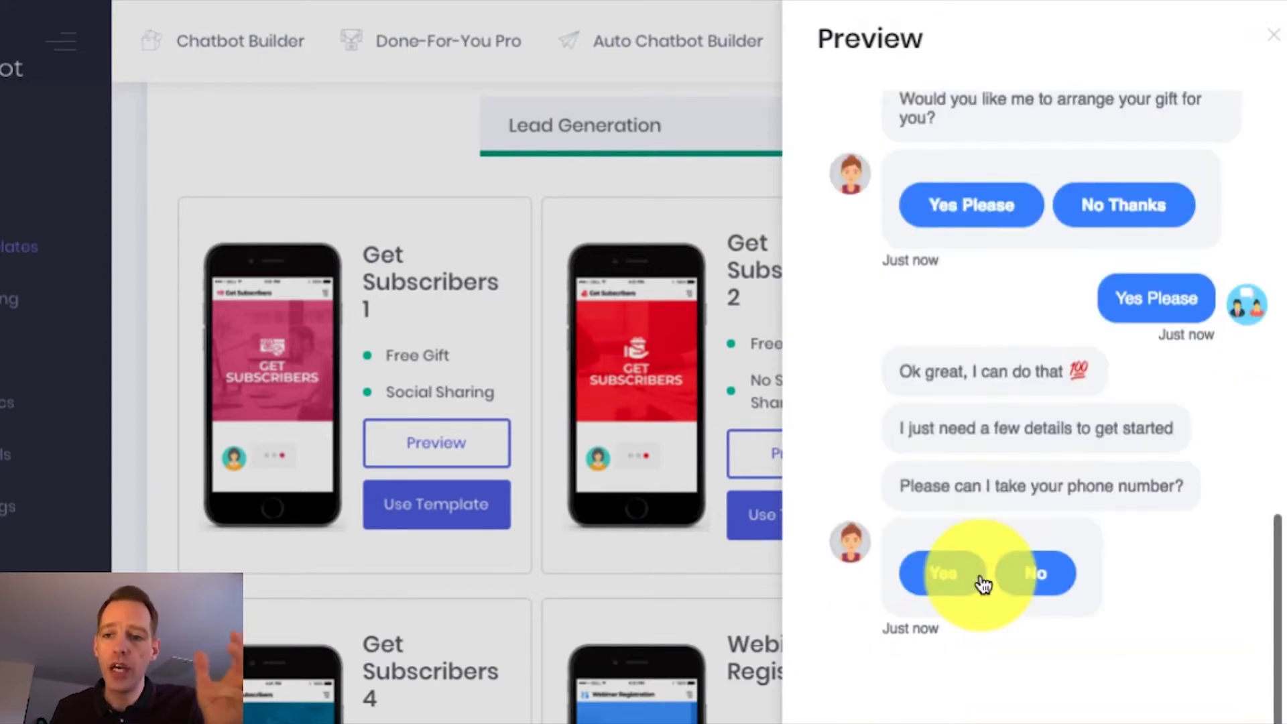
{"action": "left_click", "coordinate": [1036, 575]}
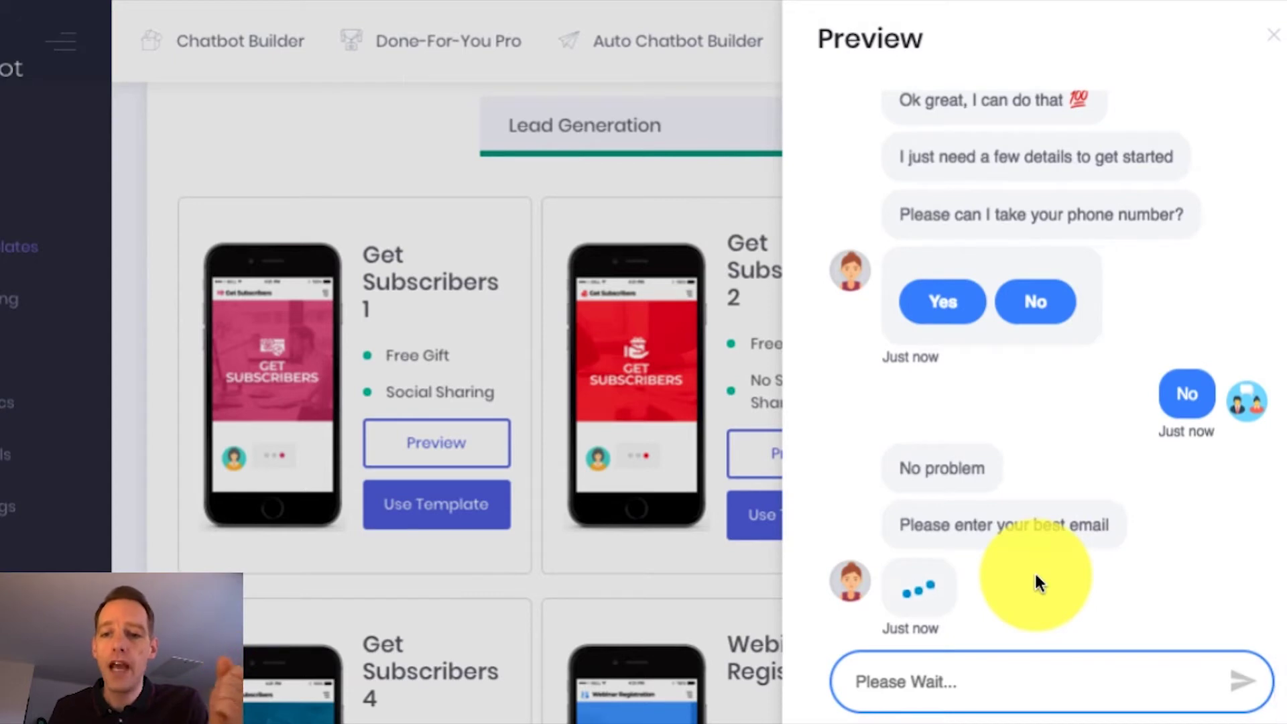
{"action": "left_click", "coordinate": [1014, 681]}
{"action": "type", "text": "simon@"}
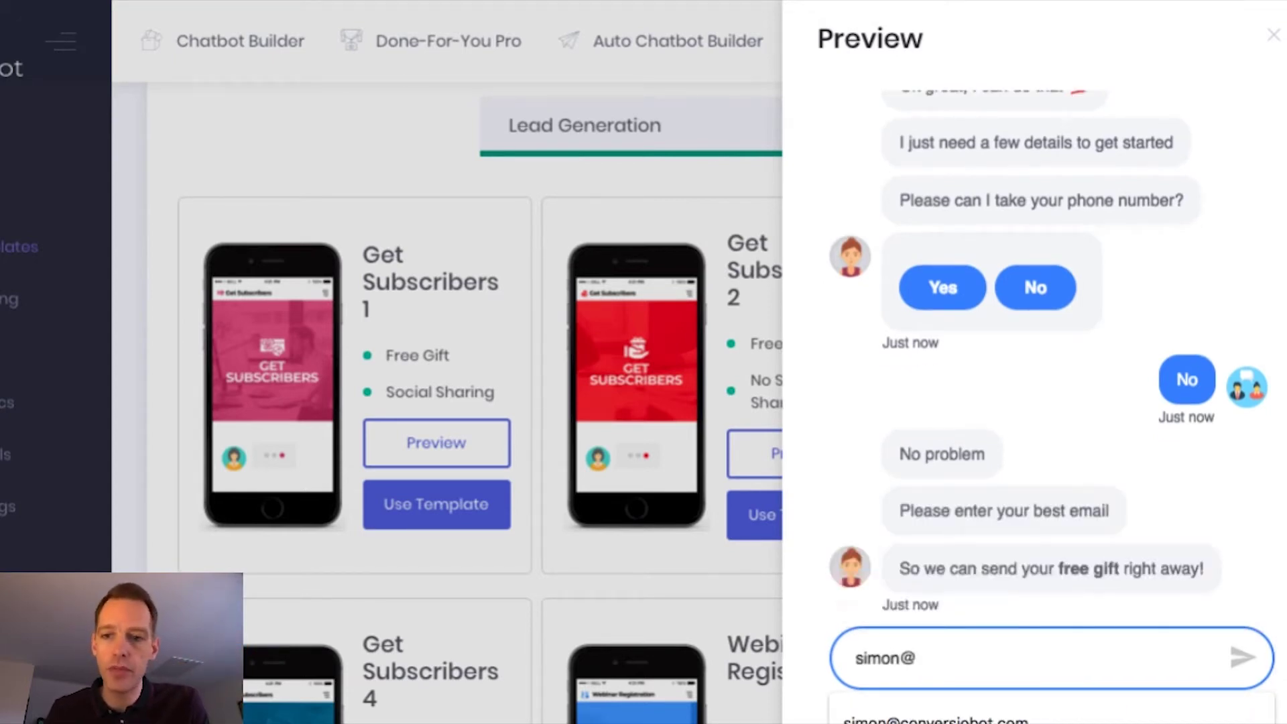
{"action": "key", "text": "Down"}
{"action": "key", "text": "Return"}
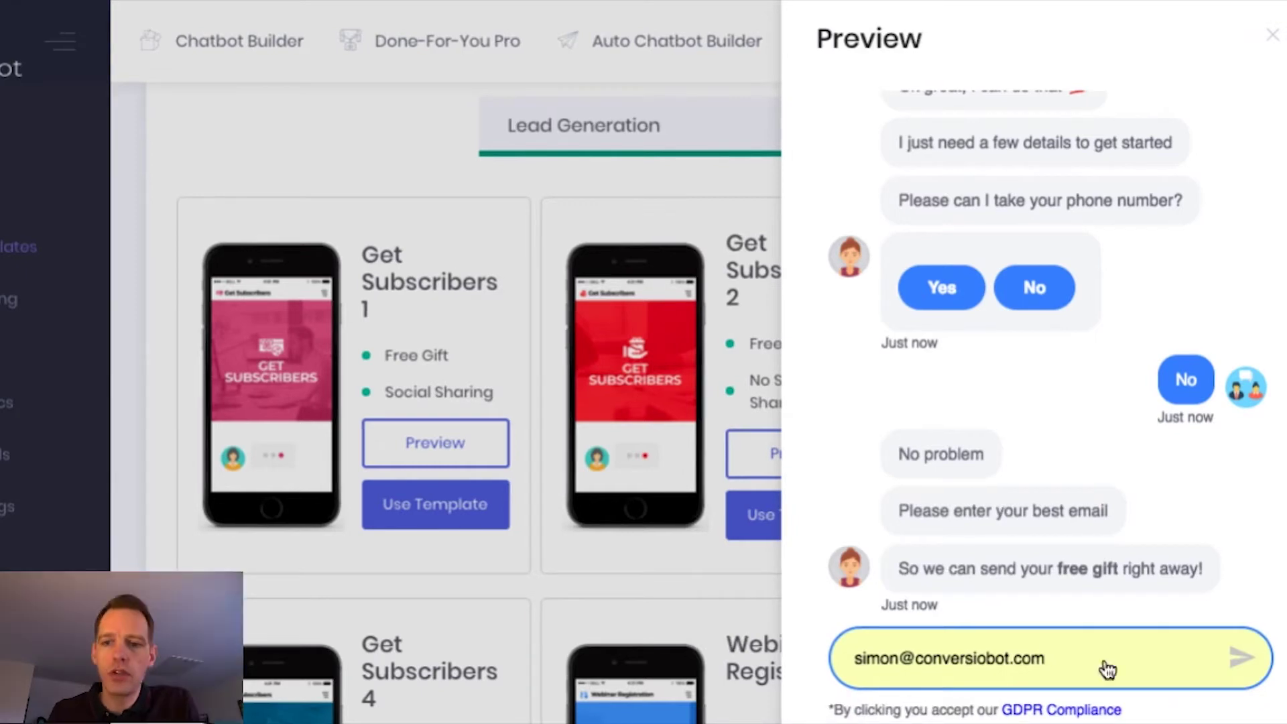
{"action": "key", "text": "Return"}
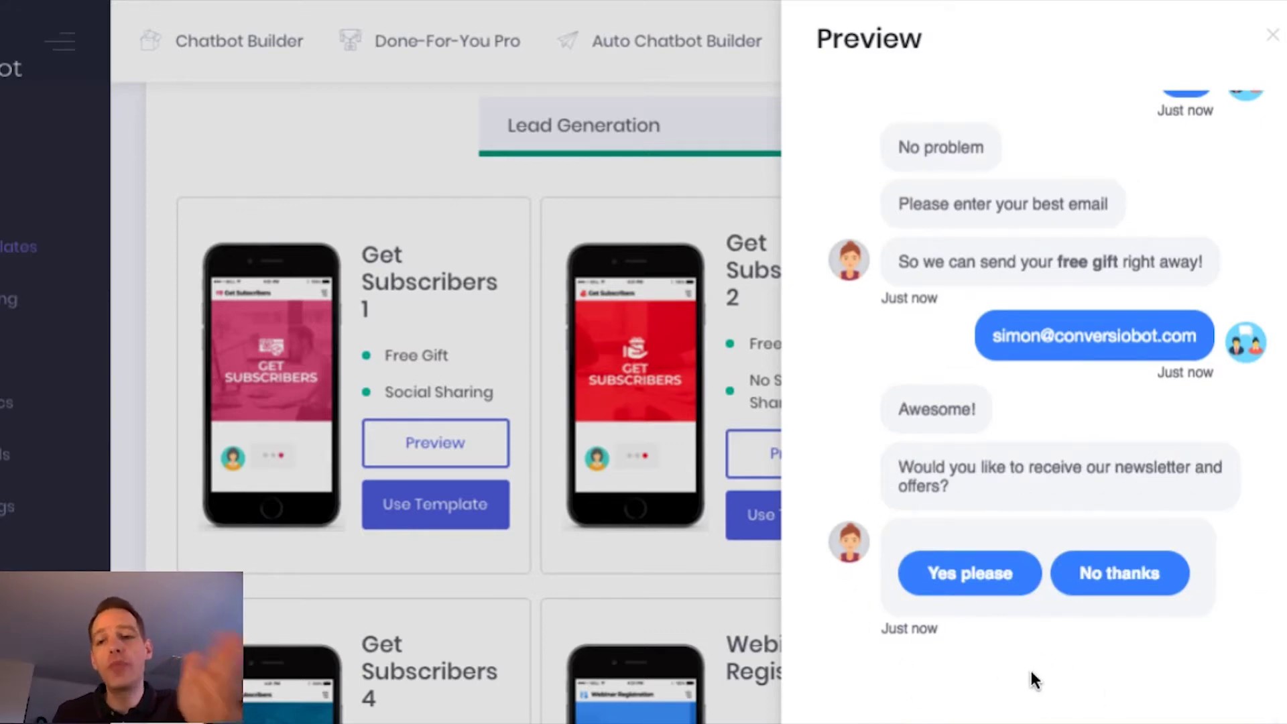
Accept the newsletter offer in the preview chat and try its Twitter sharing, closing the share window and the preview
{"action": "left_click", "coordinate": [990, 581]}
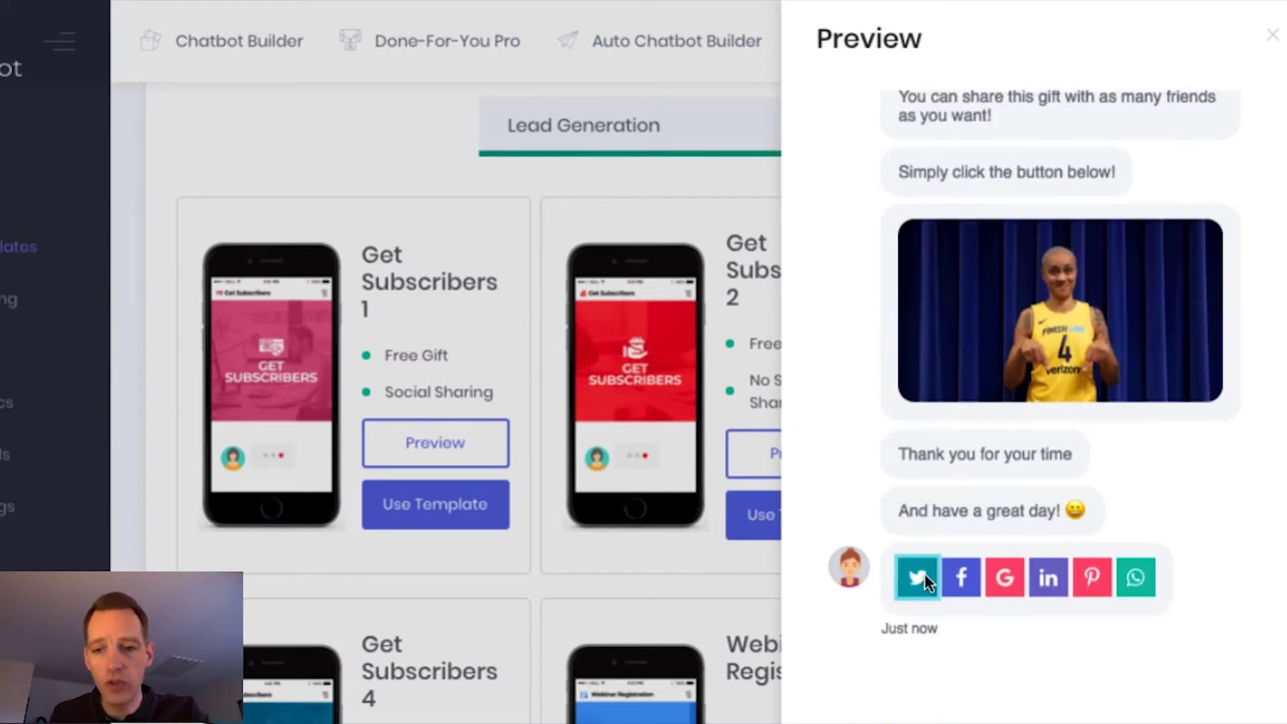
{"action": "left_click", "coordinate": [924, 577]}
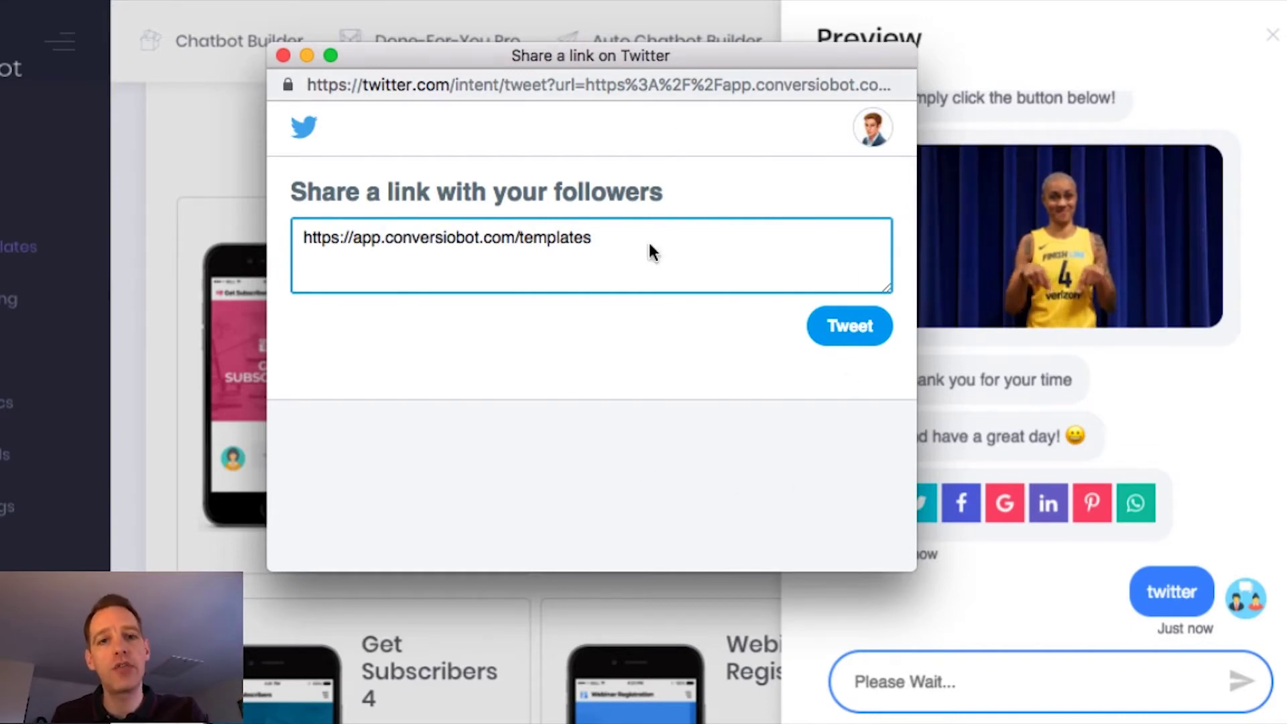
{"action": "left_click", "coordinate": [285, 55]}
{"action": "left_click", "coordinate": [1272, 35]}
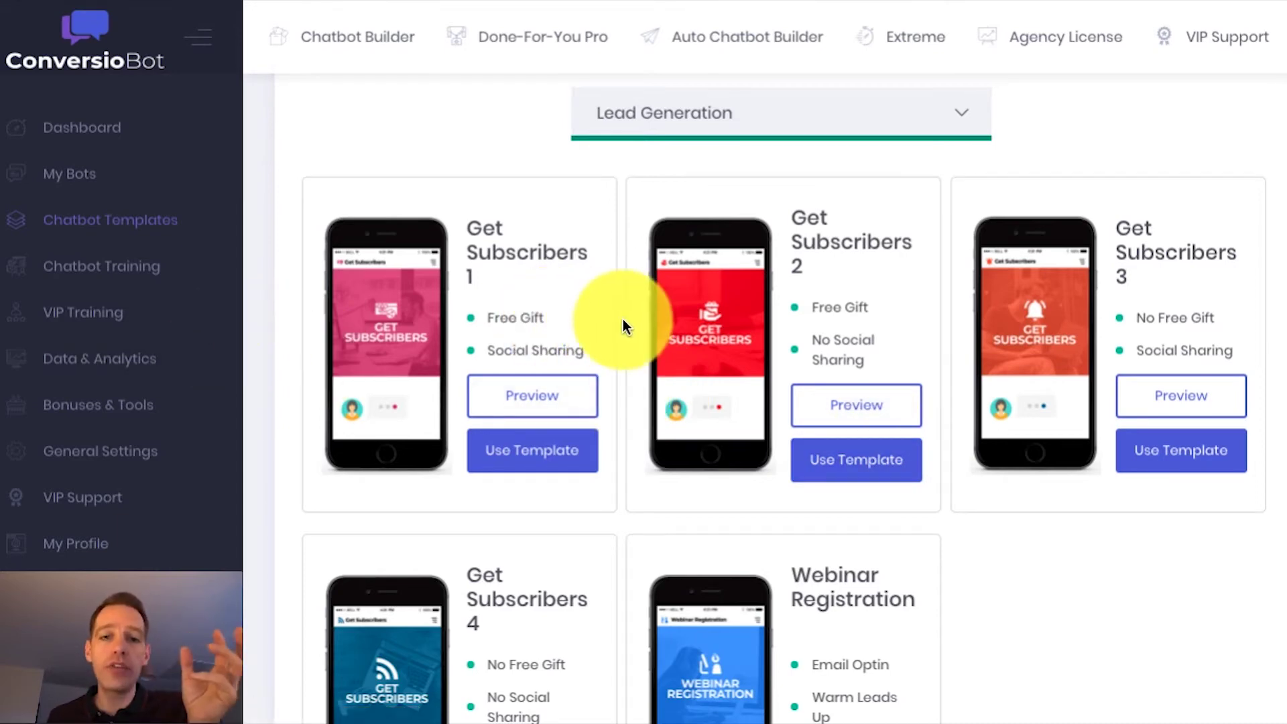
Create a bot from the Get Subscribers 1 template and open its Publish stage
{"action": "left_click", "coordinate": [540, 451]}
{"action": "left_click", "coordinate": [826, 101]}
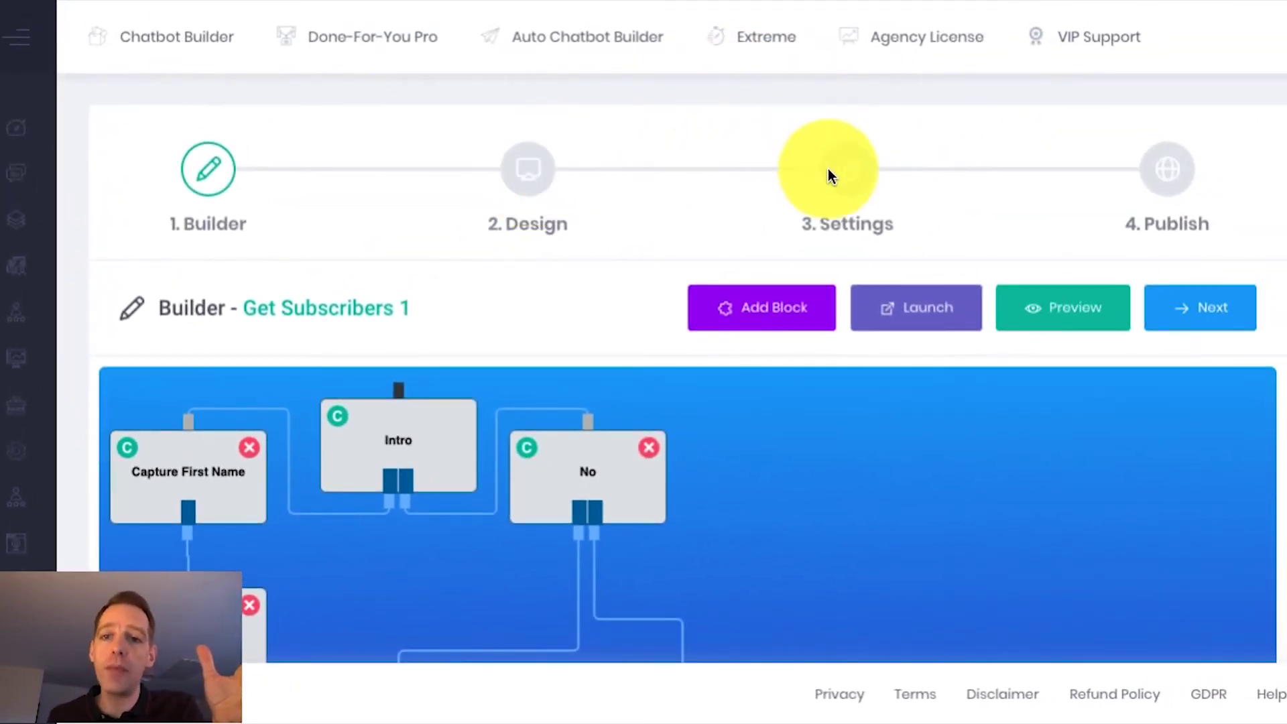
{"action": "left_click", "coordinate": [1166, 174]}
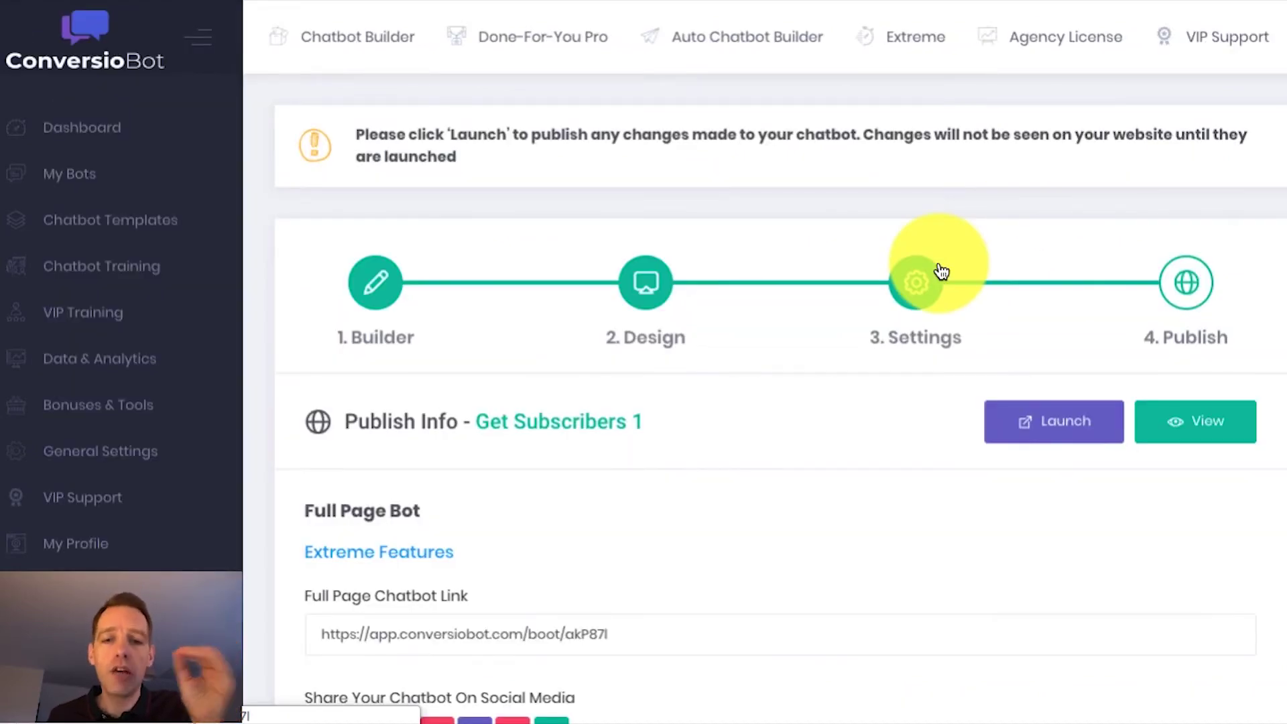
Copy the bot's widget code into the header JS code field of the WordPress theme options and save the changes
{"action": "scroll", "coordinate": [770, 402], "scroll_direction": "down", "scroll_amount": 6}
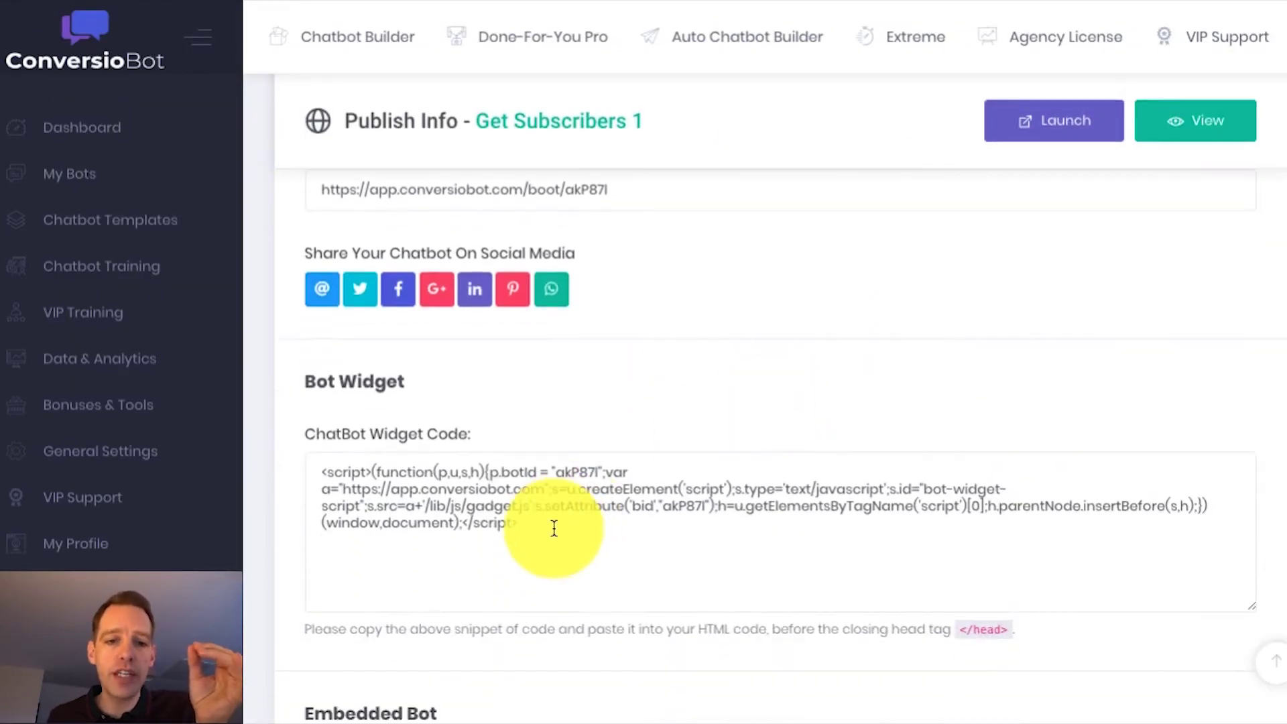
{"action": "left_click_drag", "start_coordinate": [554, 529], "coordinate": [295, 462]}
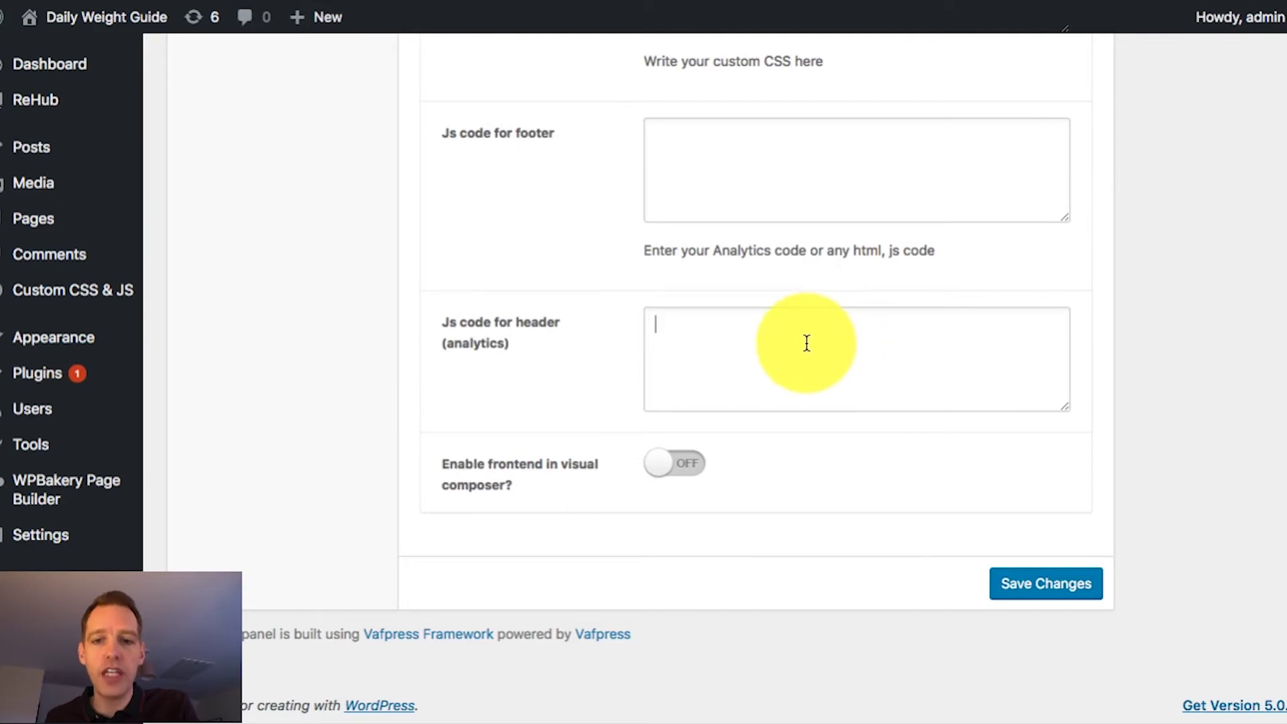
{"action": "key", "text": "ctrl+v"}
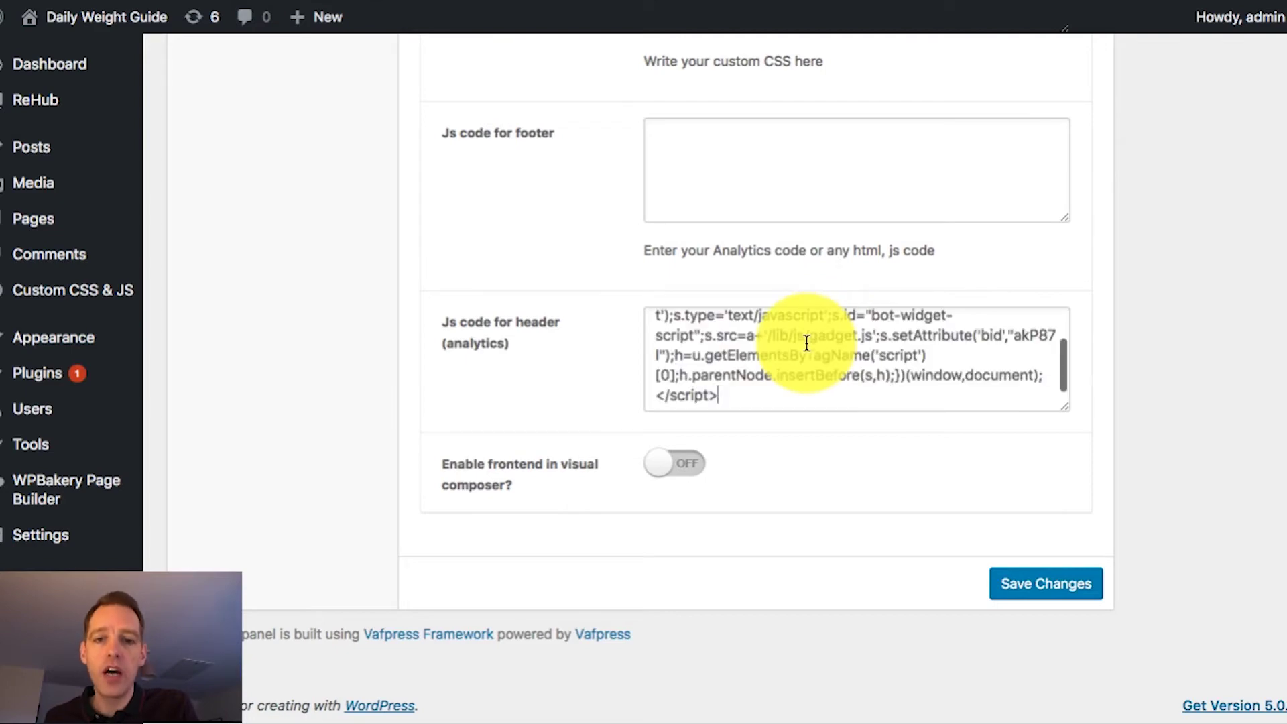
{"action": "left_click", "coordinate": [1056, 598]}
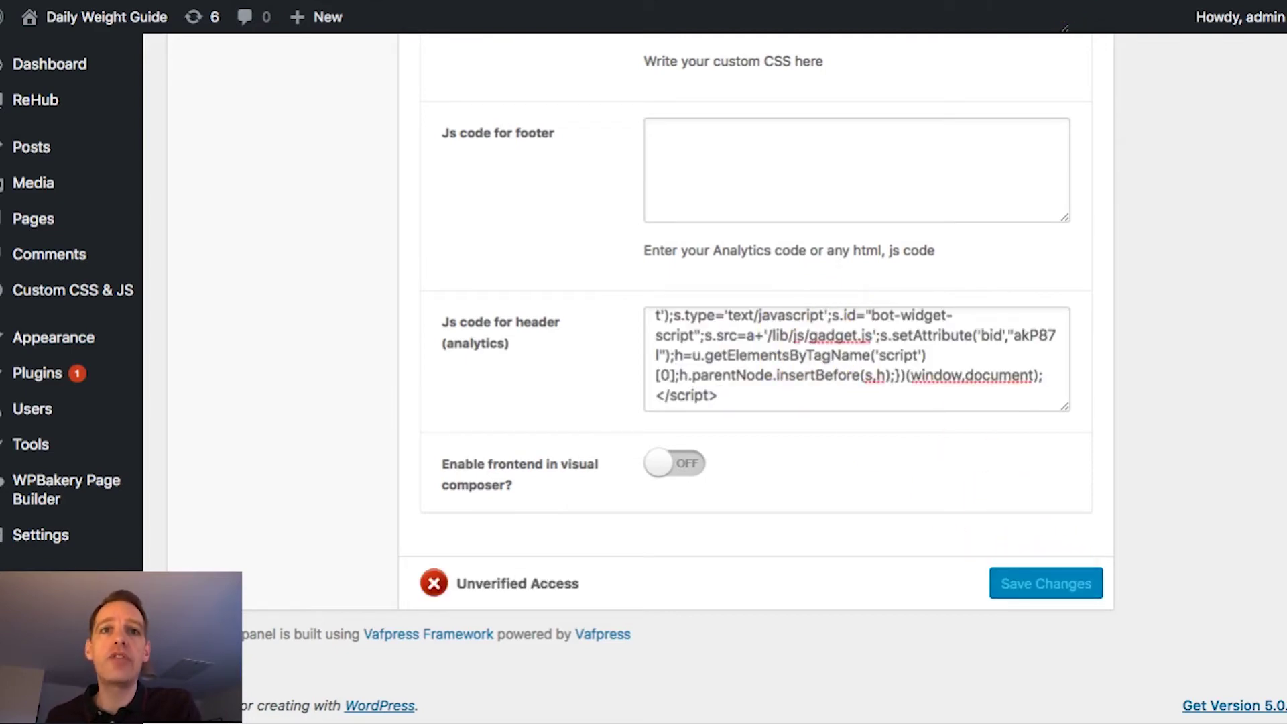